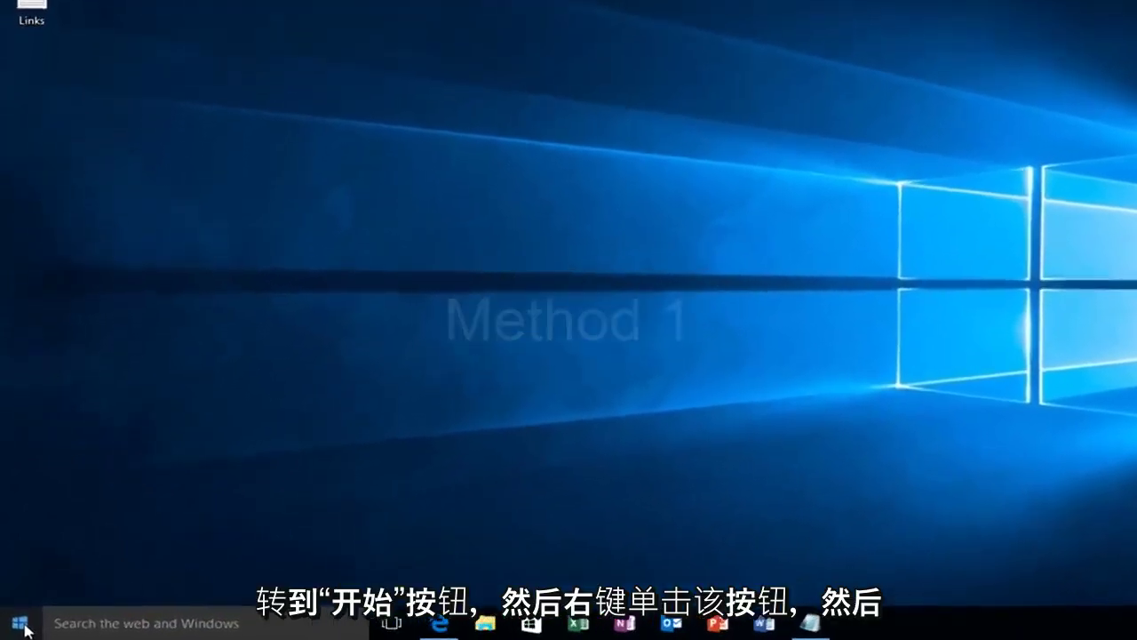
Reset the Windows Store cache by running WSReset.exe from the Run dialog, and close the Store window that opens
right_click(19, 629)
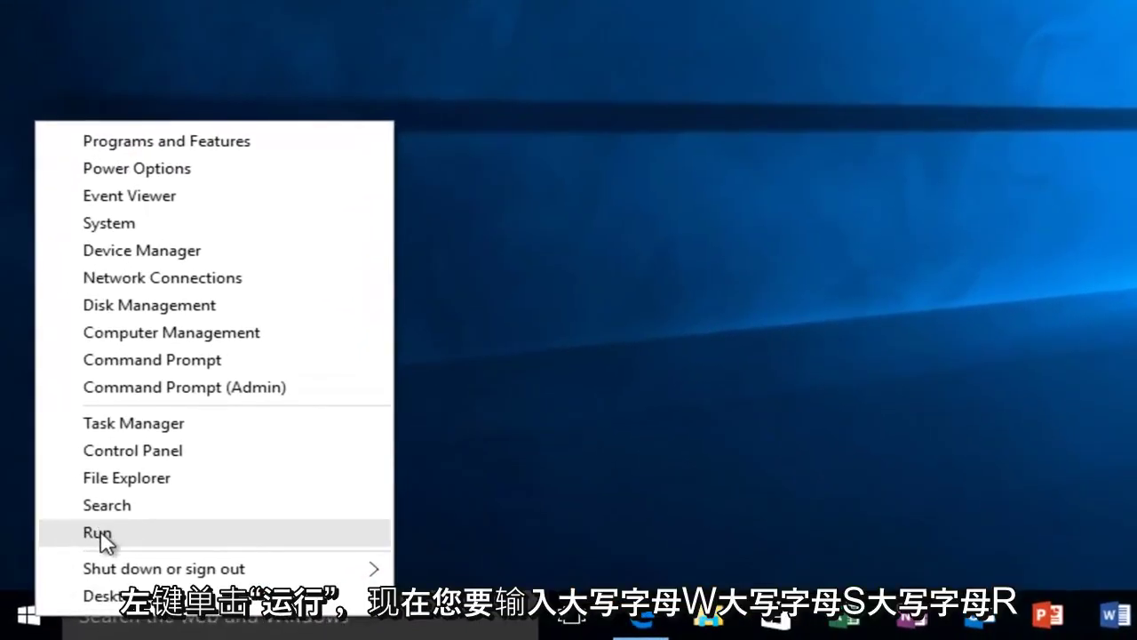
left_click(101, 533)
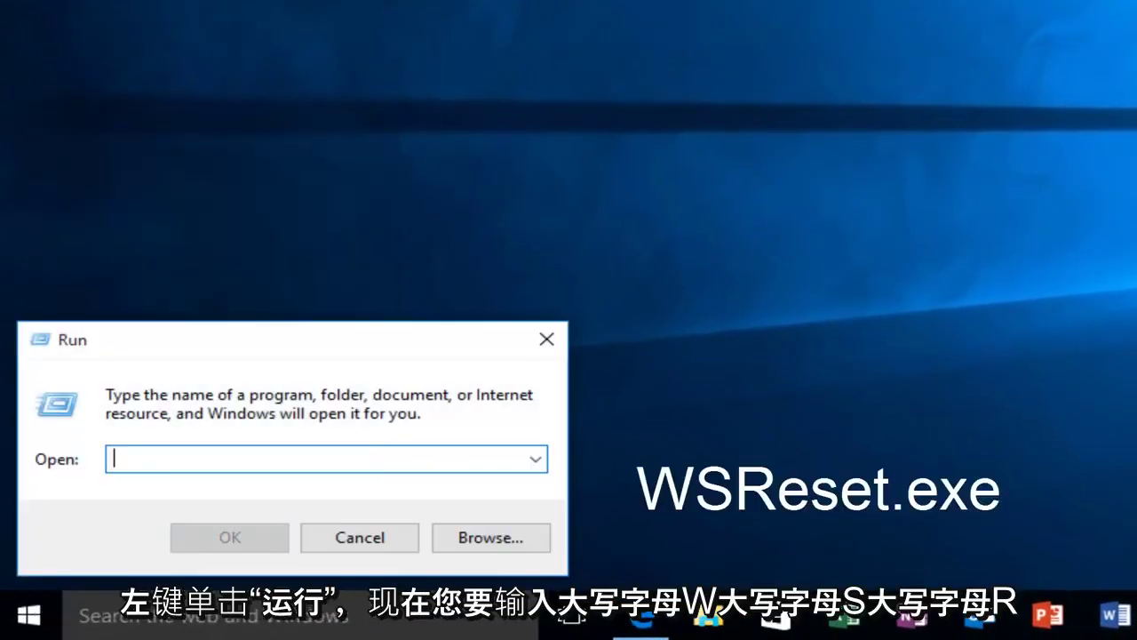
type("W")
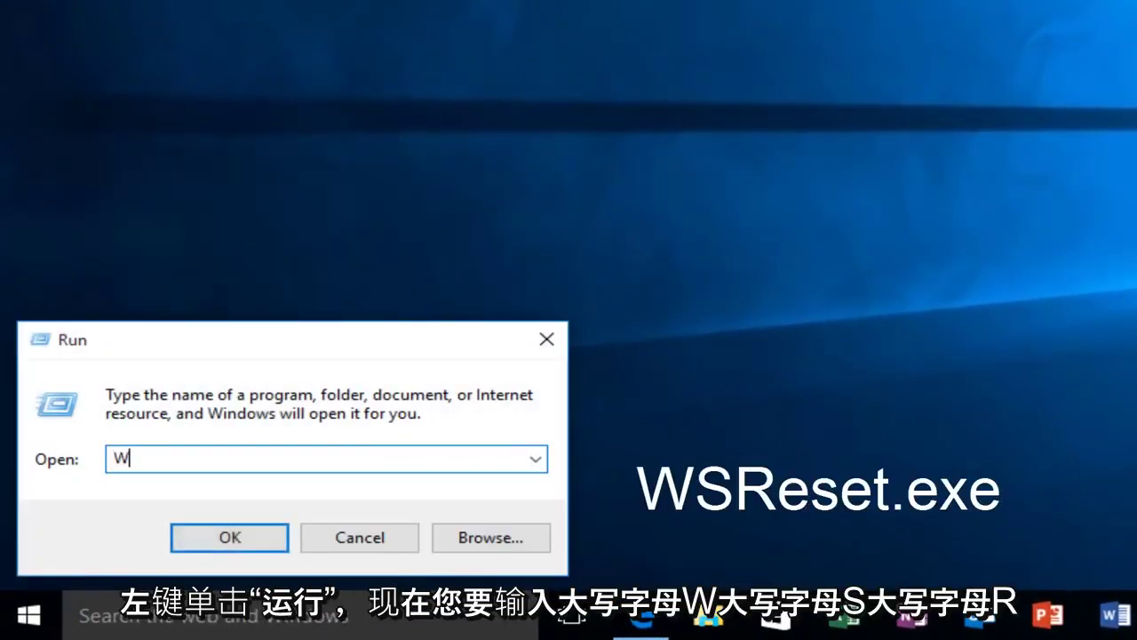
type("SReset")
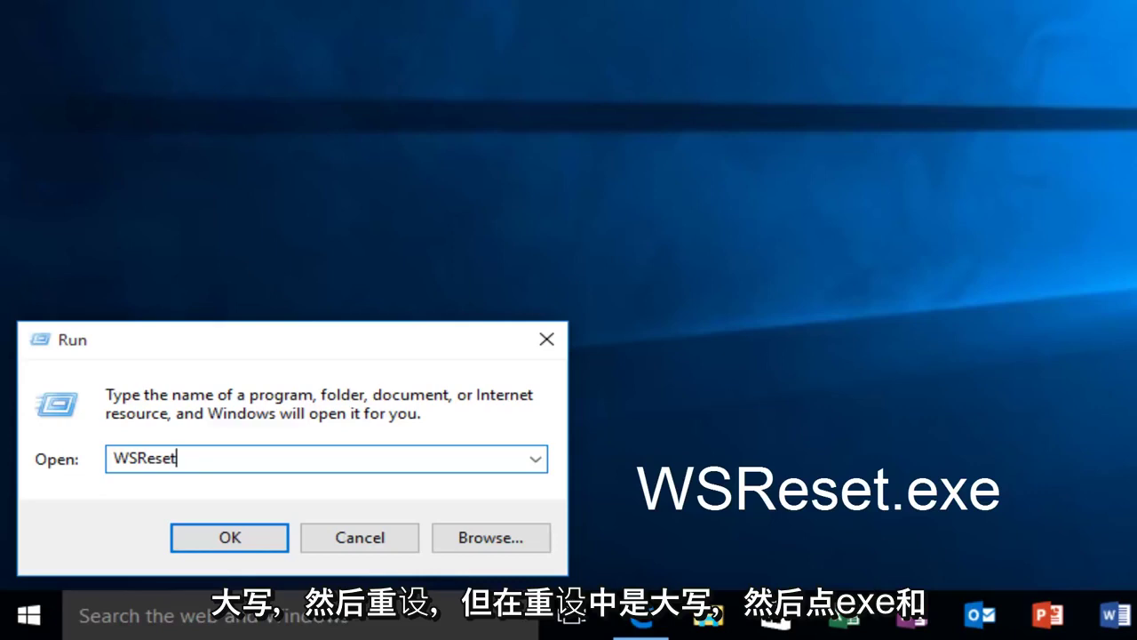
type("exe")
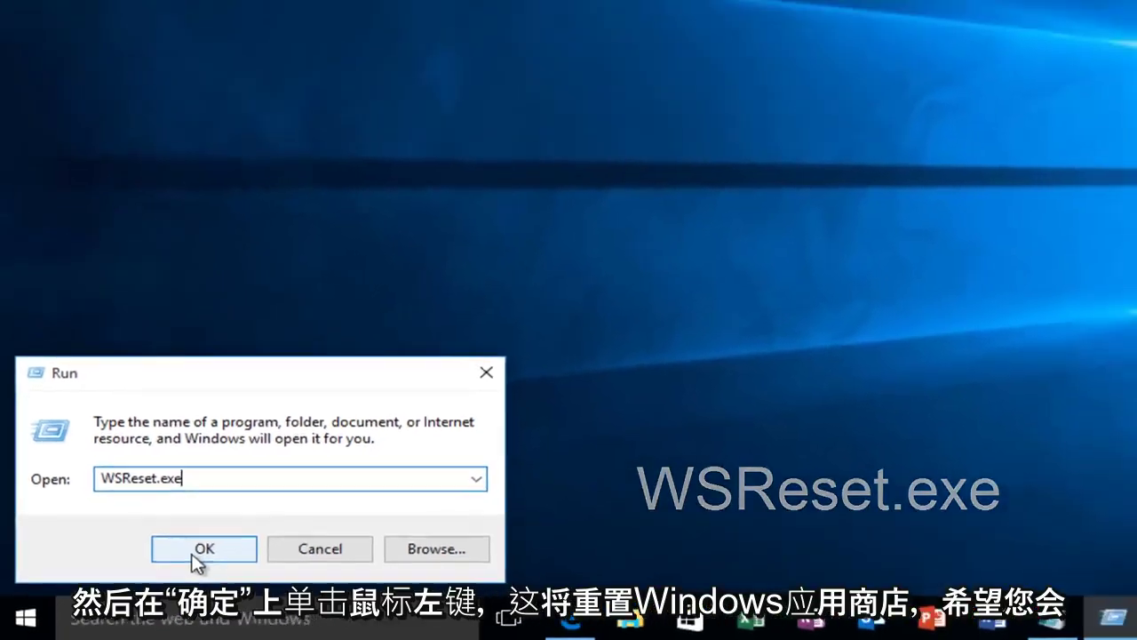
left_click(229, 536)
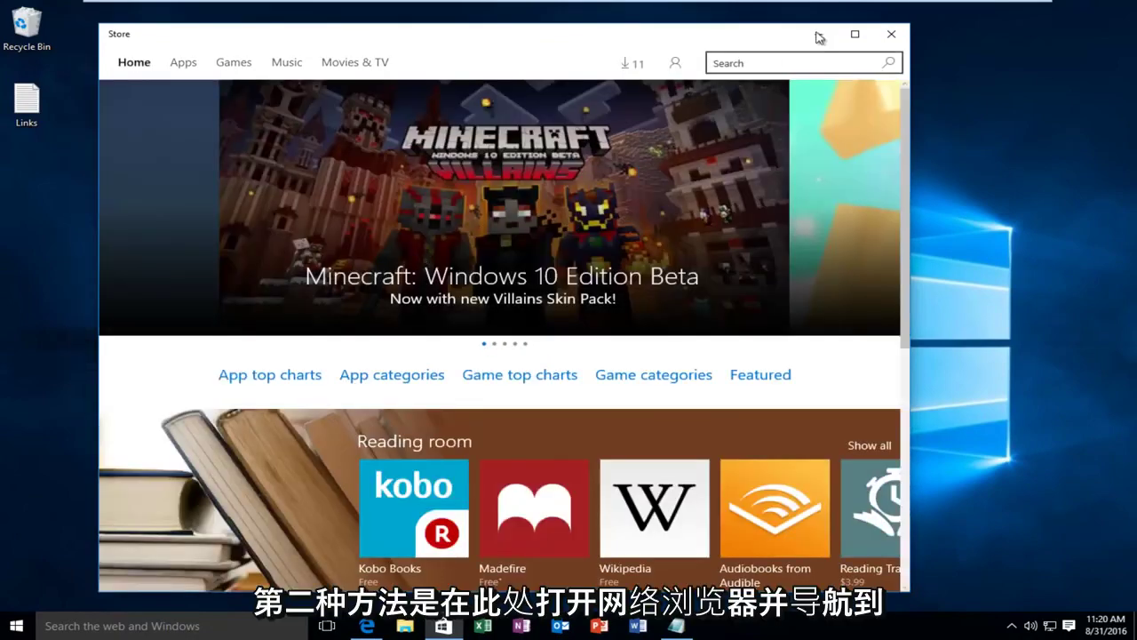
left_click(891, 34)
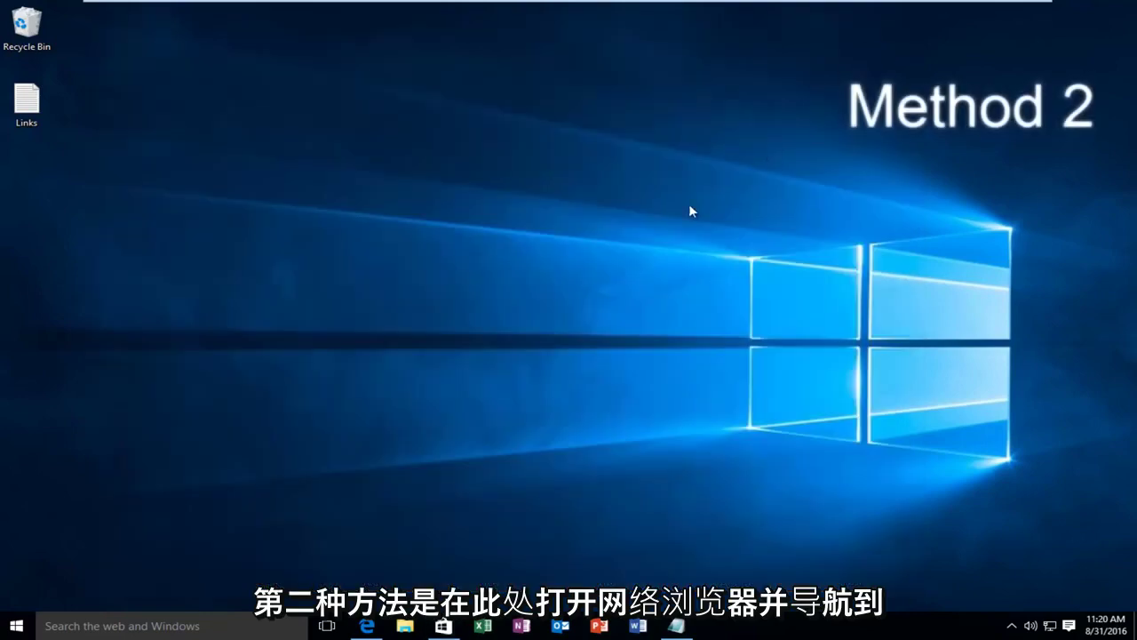
Switch to Edge, download the Windows apps troubleshooter from the Microsoft support page, open Appsdiagnostic10.diagcab and minimize the browser
left_click(366, 625)
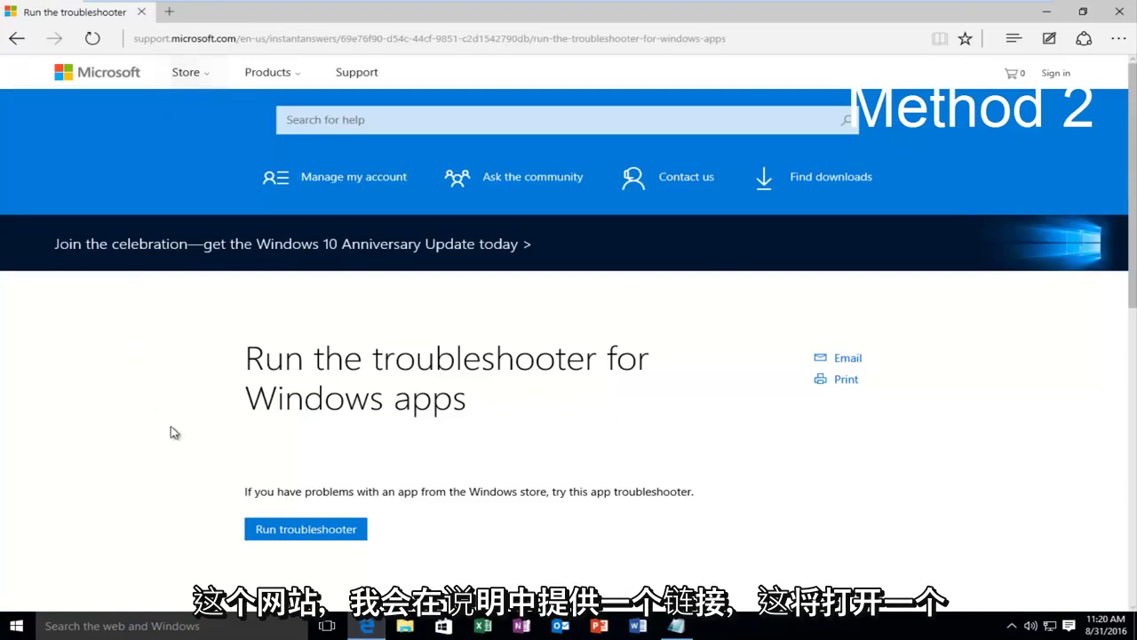
scroll(174, 384, "down", 1)
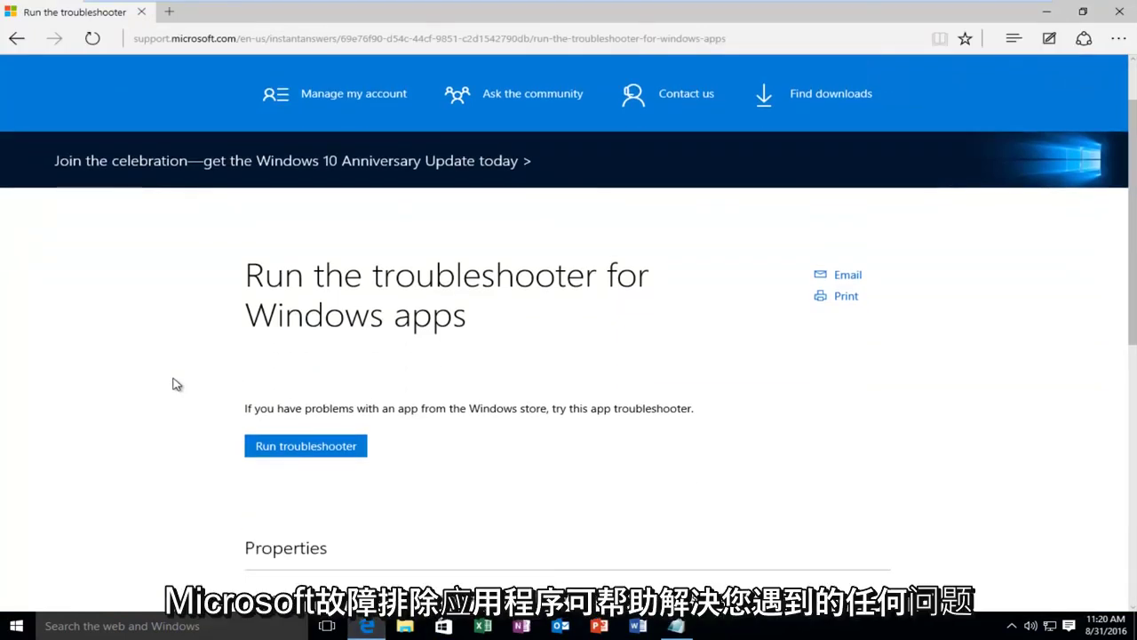
scroll(164, 369, "down", 1)
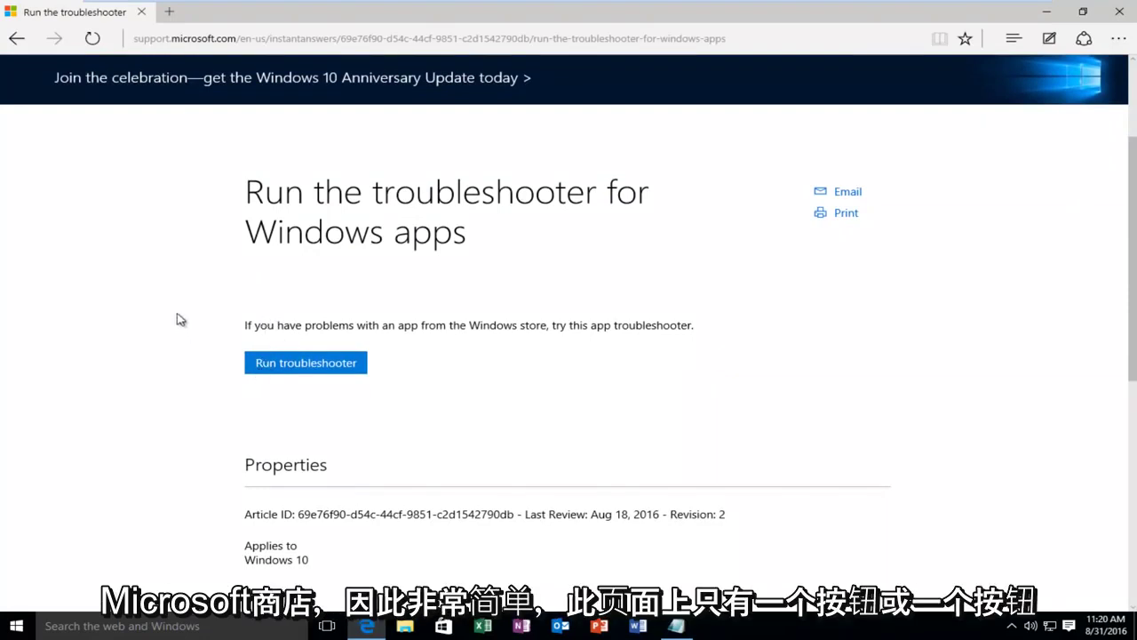
scroll(340, 337, "up", 2)
scroll(289, 354, "down", 2)
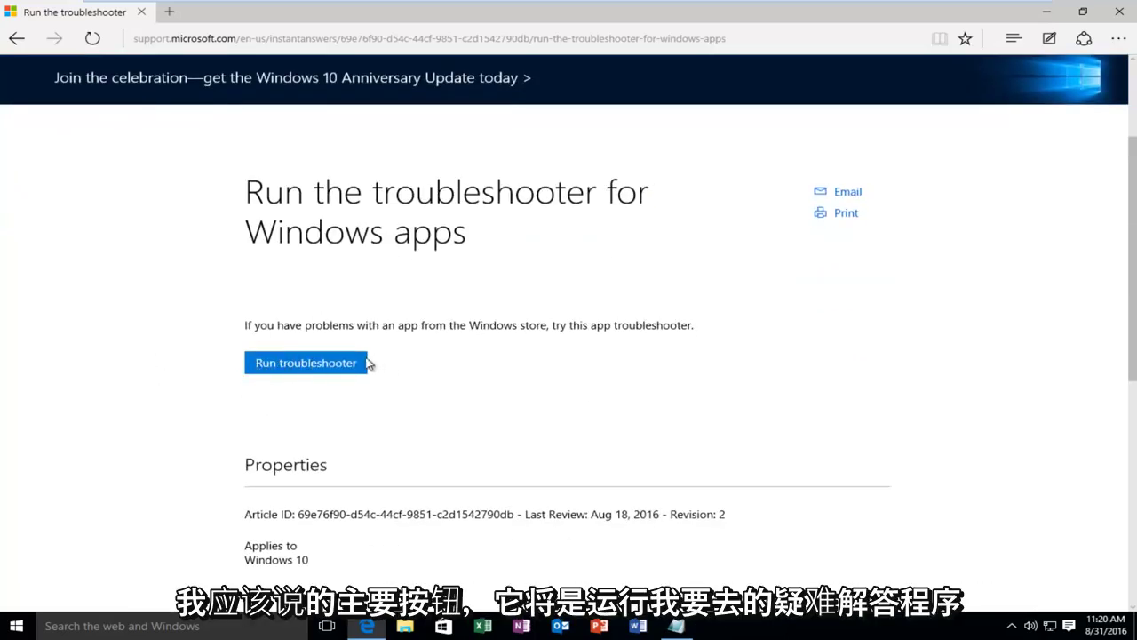
left_click(275, 368)
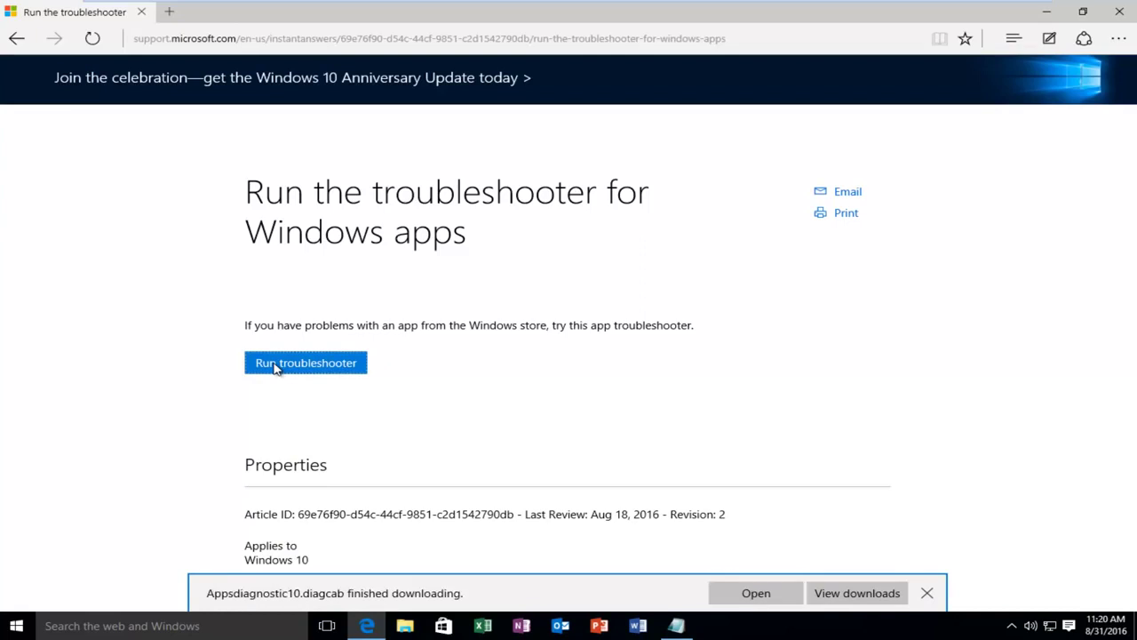
left_click(741, 592)
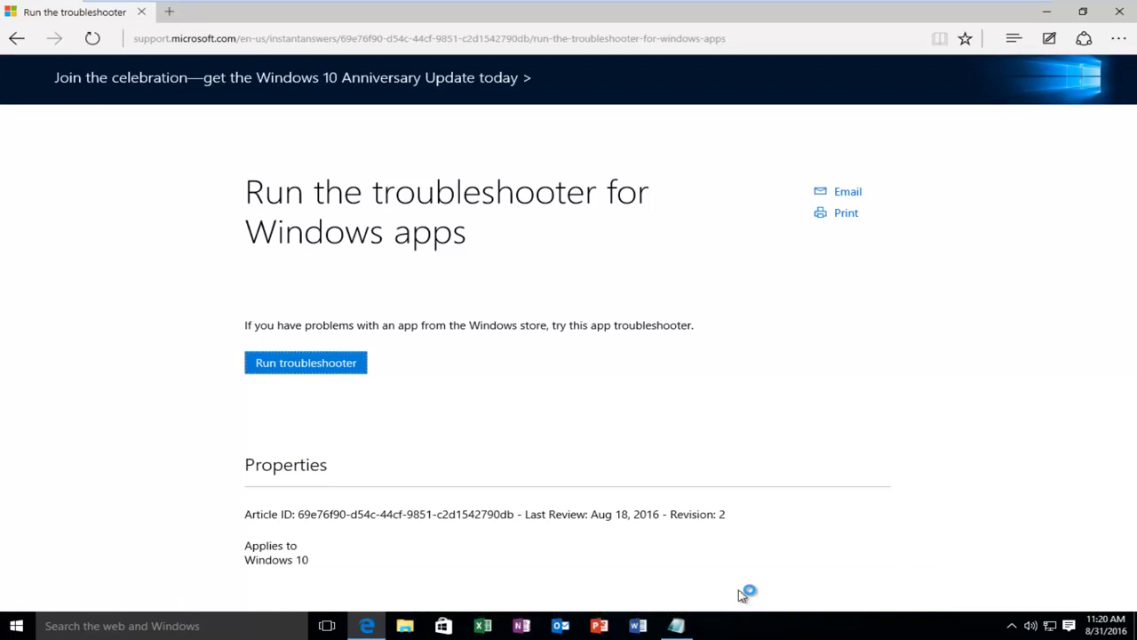
left_click(1056, 12)
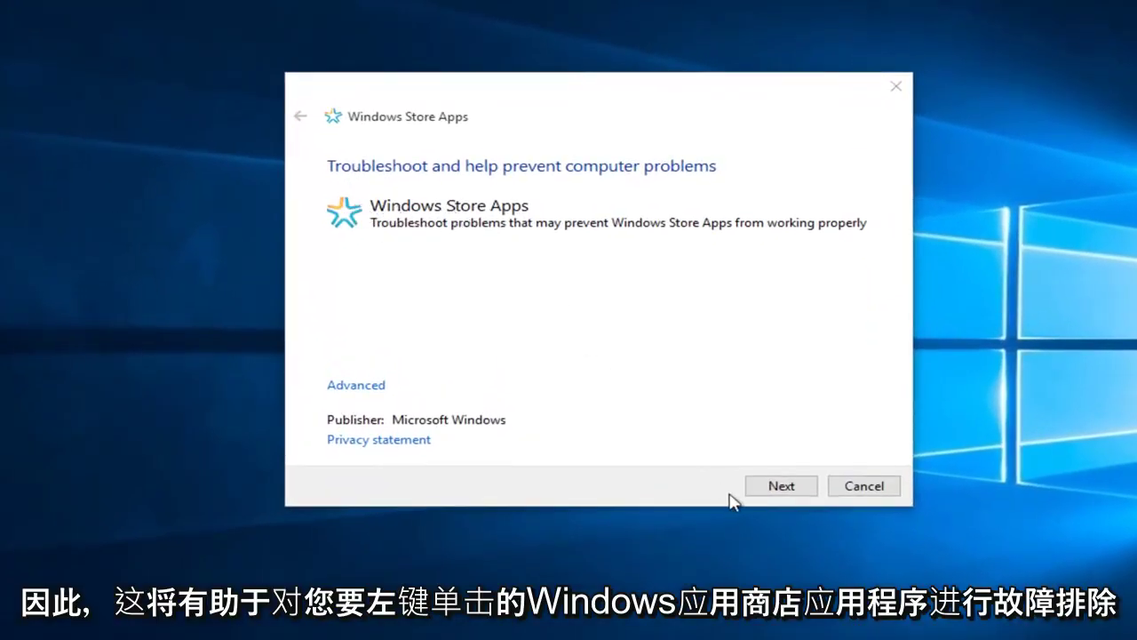
Run the Windows Store Apps troubleshooter through to completion, skipping the Microsoft account notice, and close it
left_click(775, 498)
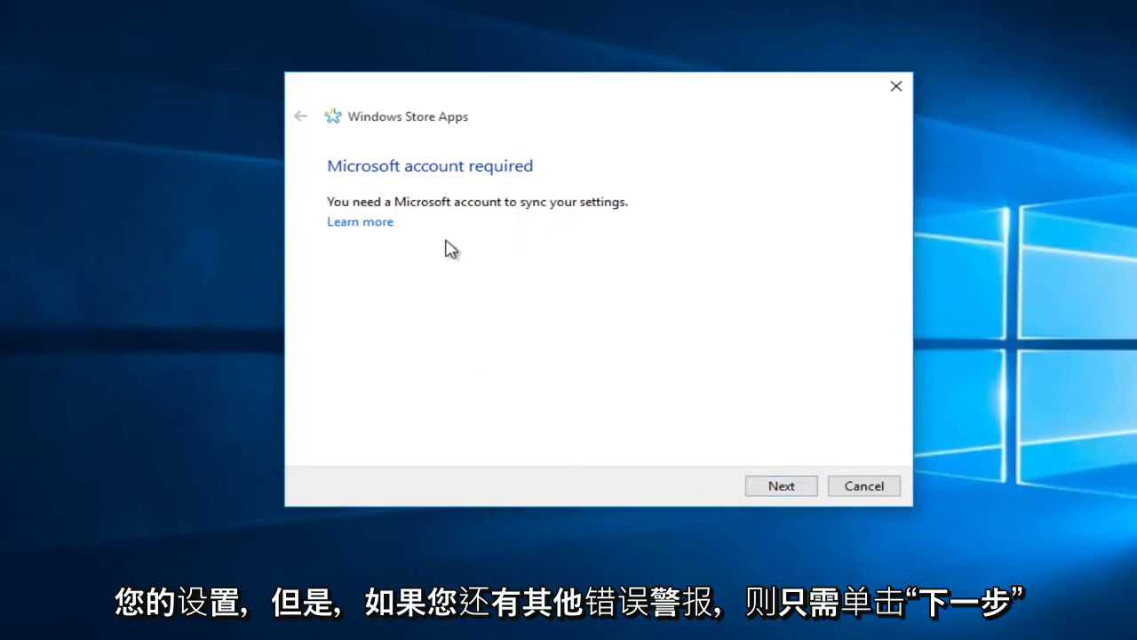
left_click(781, 486)
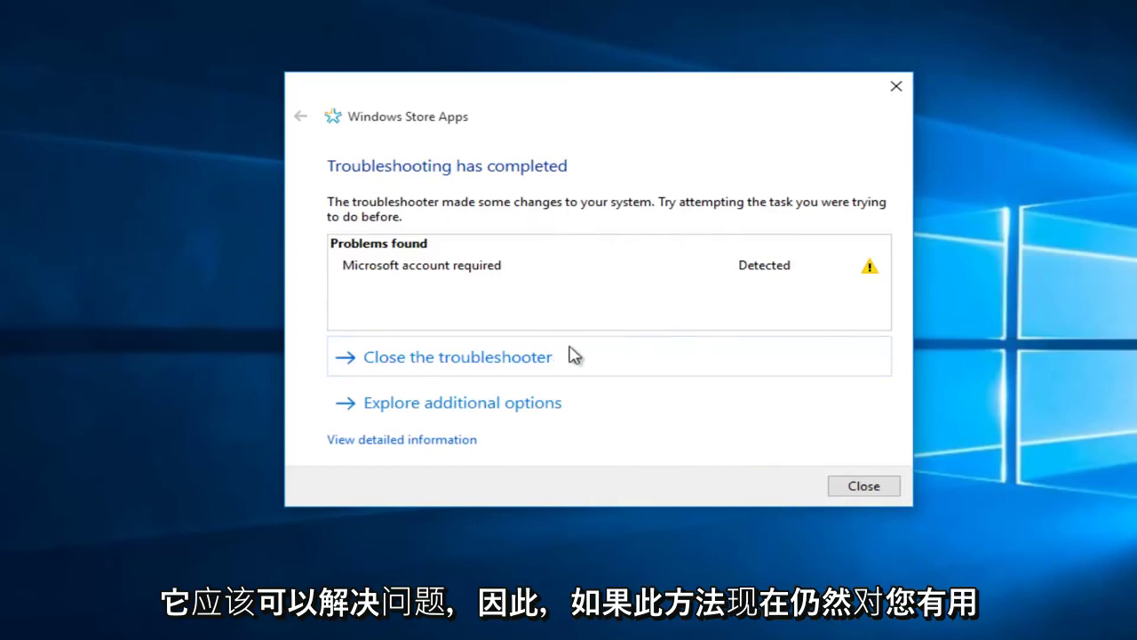
left_click(896, 89)
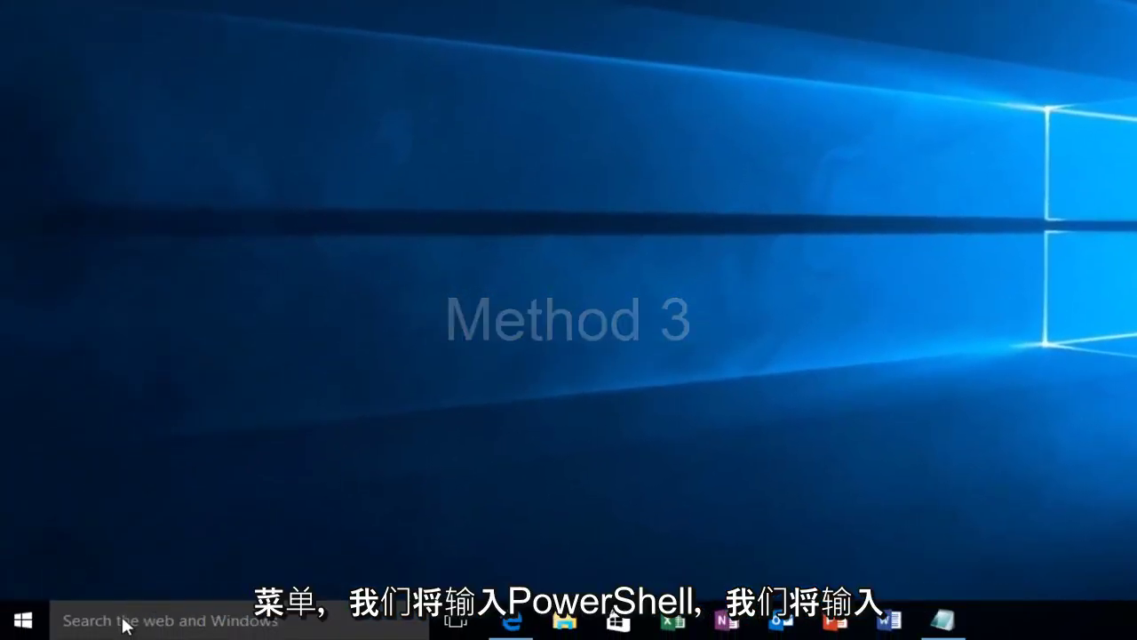
Search for powershell, launch Windows PowerShell as administrator, allow it to make changes and shift its window slightly
left_click(124, 622)
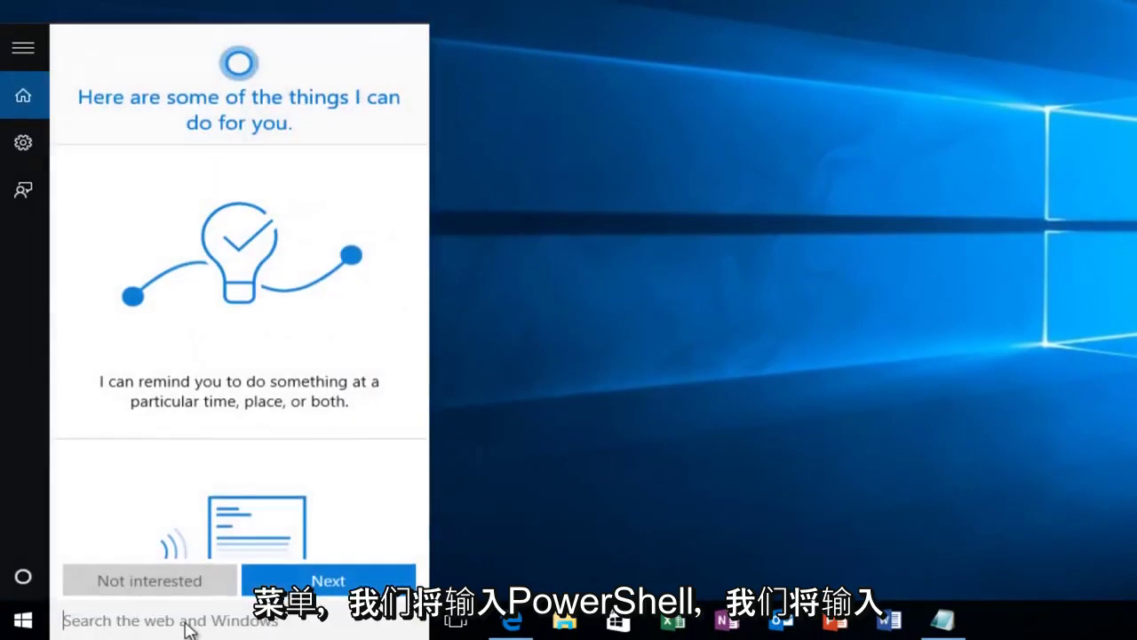
type("p")
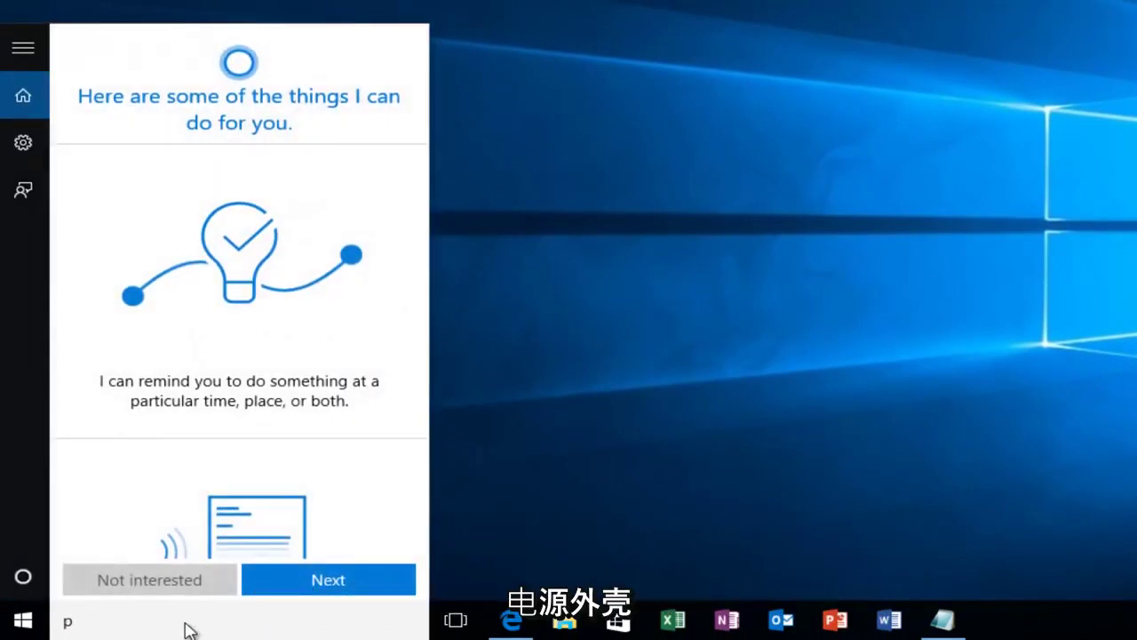
type("owershell")
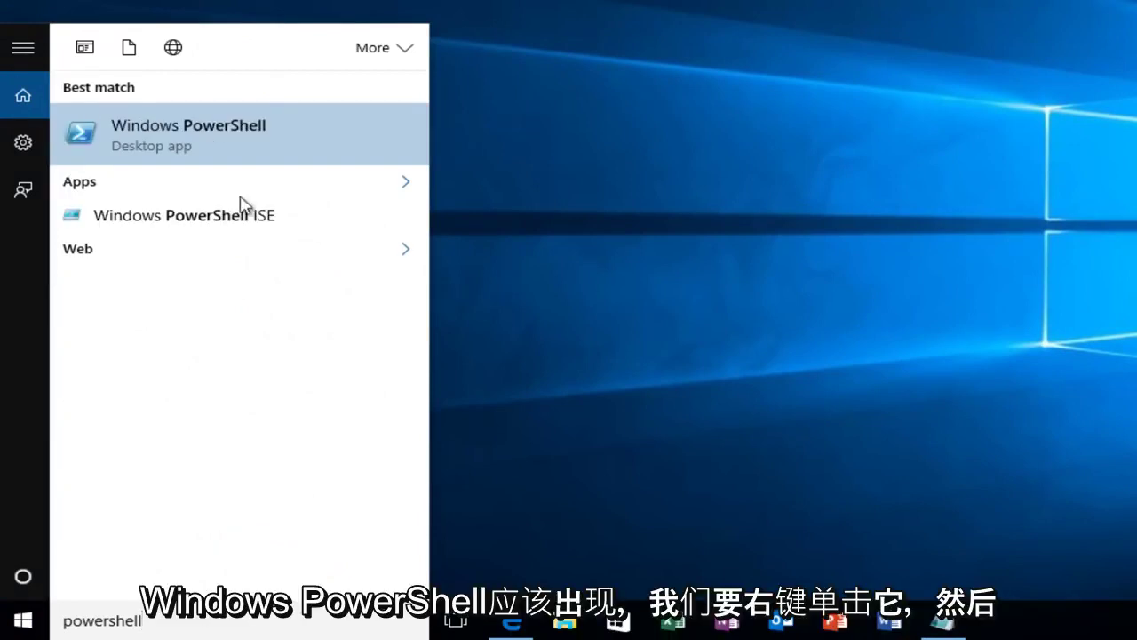
right_click(177, 137)
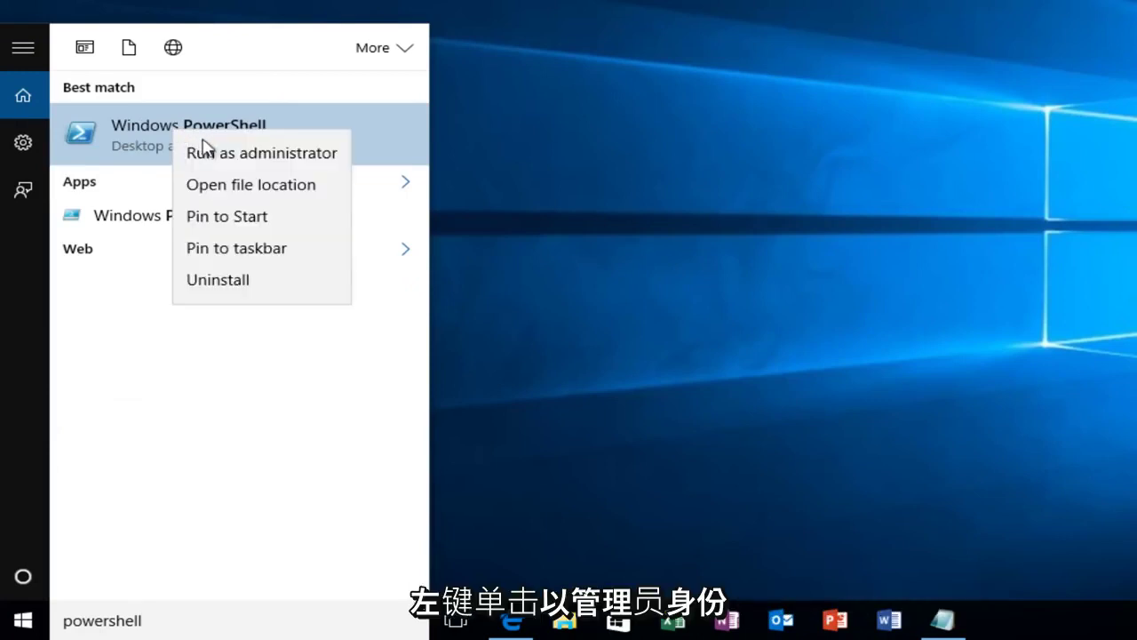
left_click(275, 155)
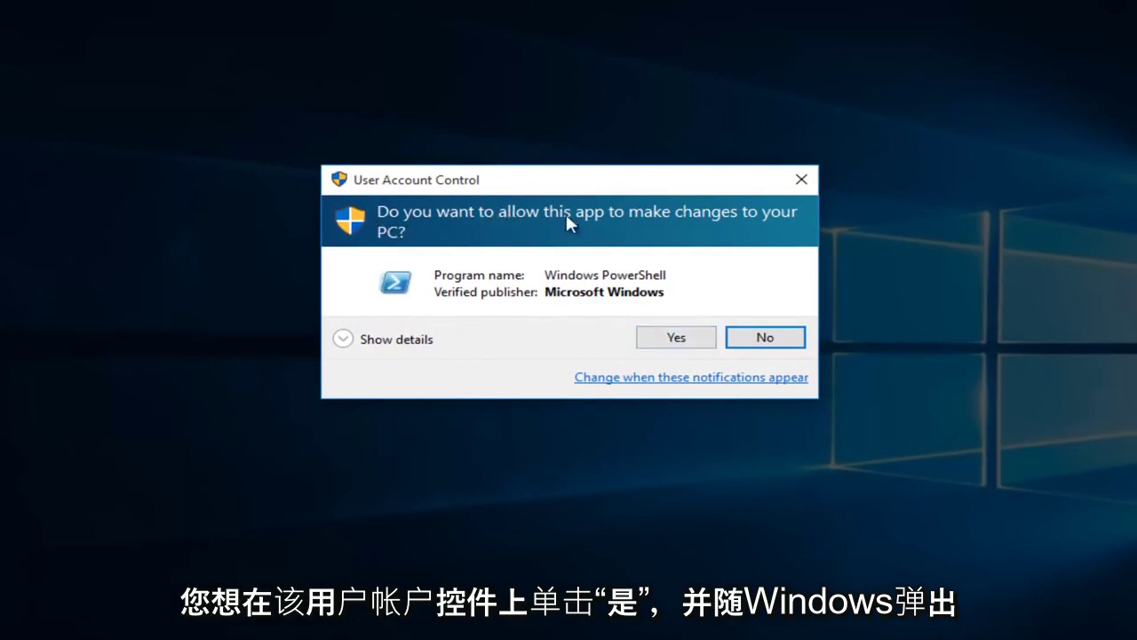
left_click(659, 336)
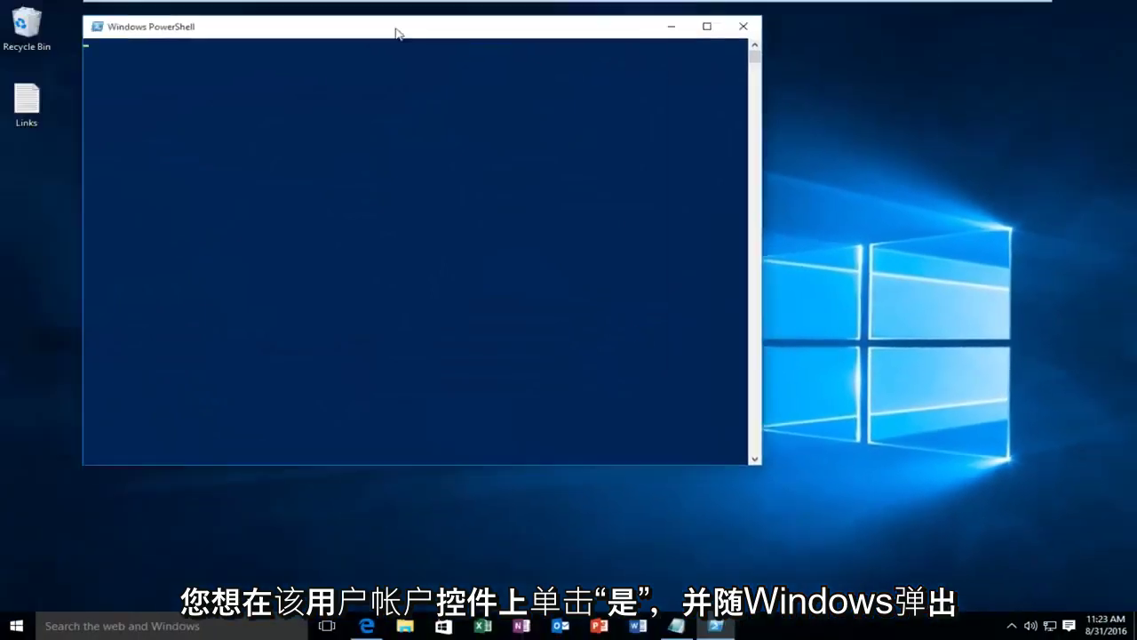
left_click_drag(396, 33, 452, 46)
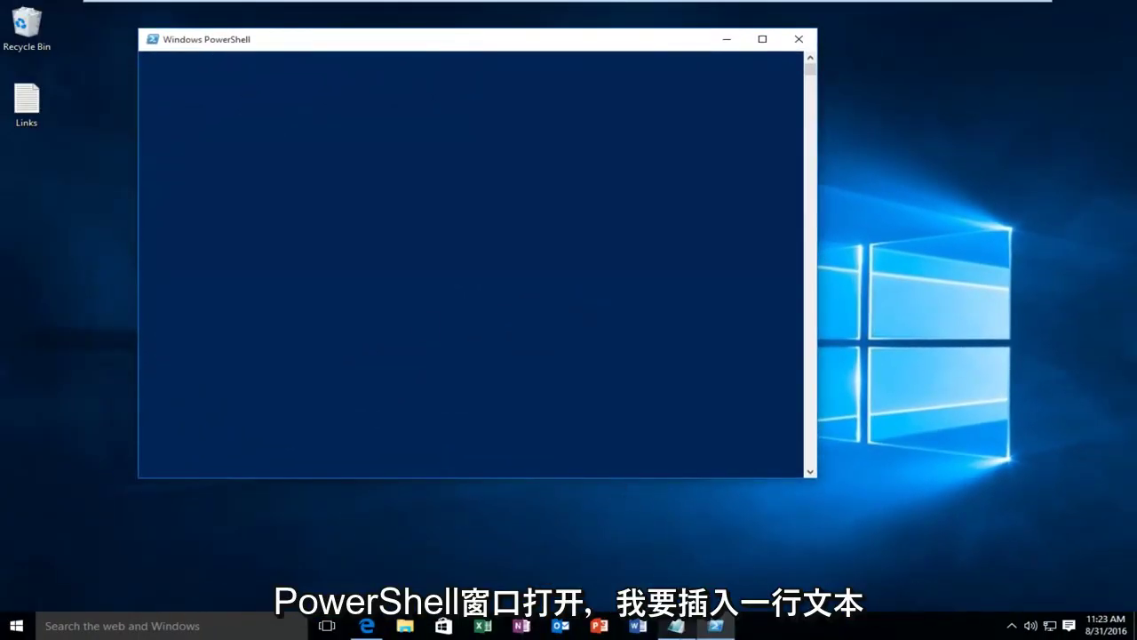
Switch to the Links file in Notepad and copy the entire Get-AppXPackage command line
left_click(676, 625)
left_click_drag(363, 35, 472, 213)
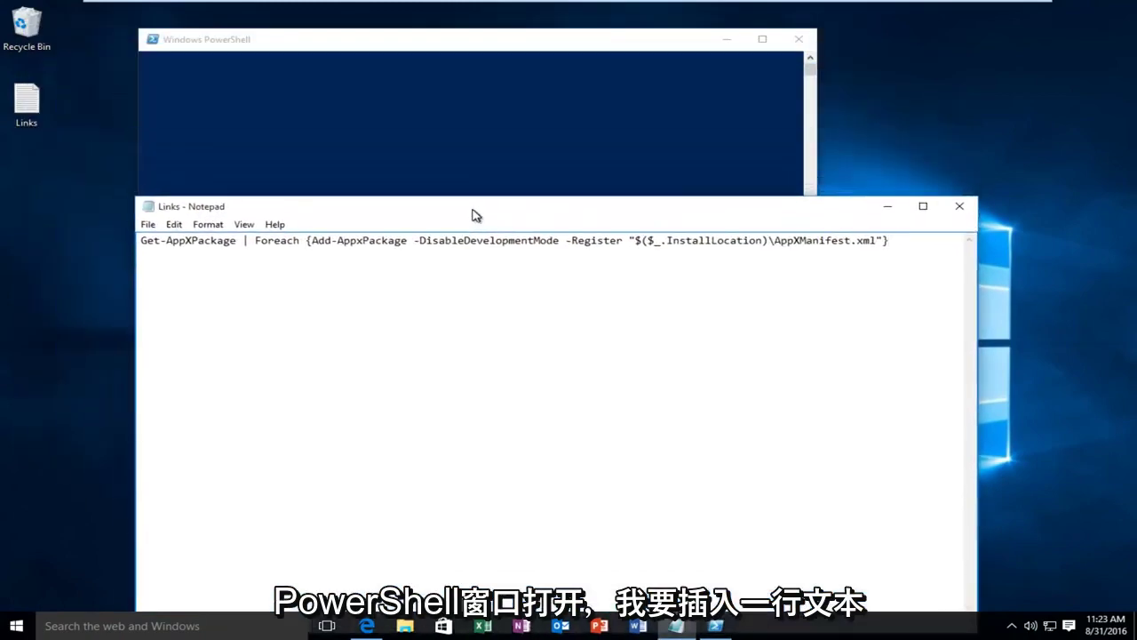
left_click_drag(900, 245, 140, 261)
right_click(219, 251)
left_click(228, 291)
Paste the copied Get-AppXPackage command into the administrator PowerShell window and execute it to re-register the Windows apps
left_click(302, 50)
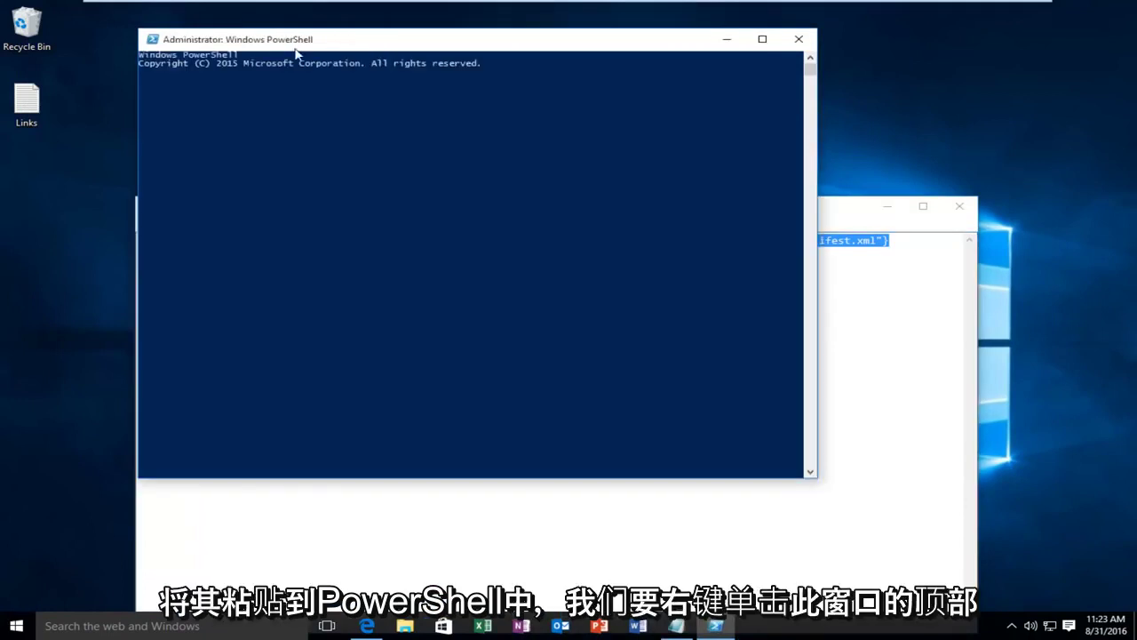
right_click(455, 46)
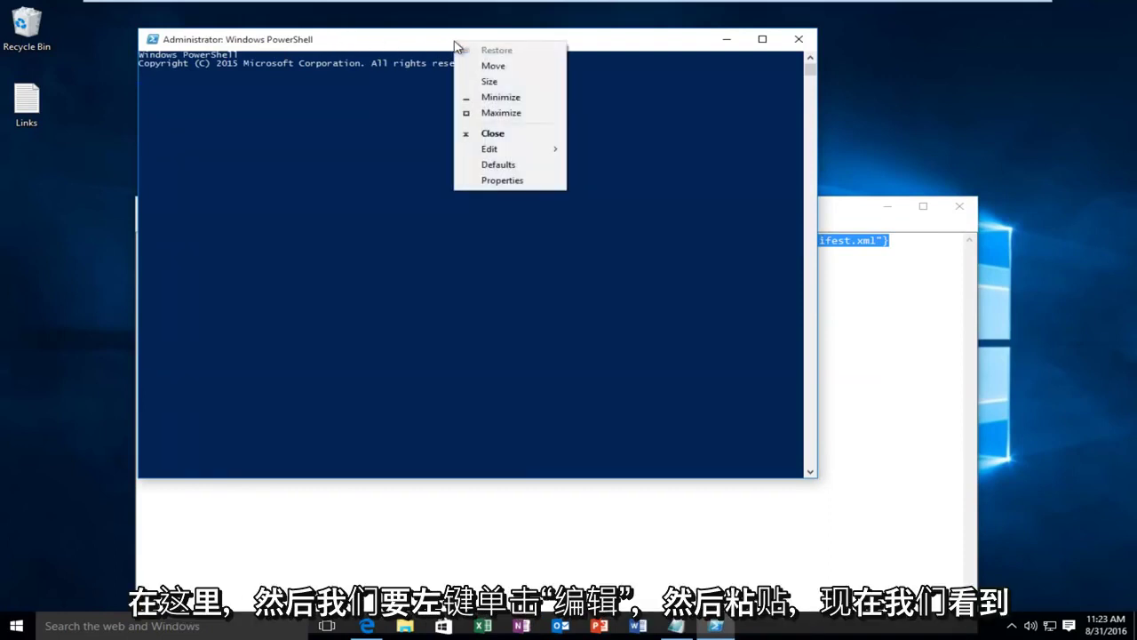
left_click(496, 153)
left_click(601, 180)
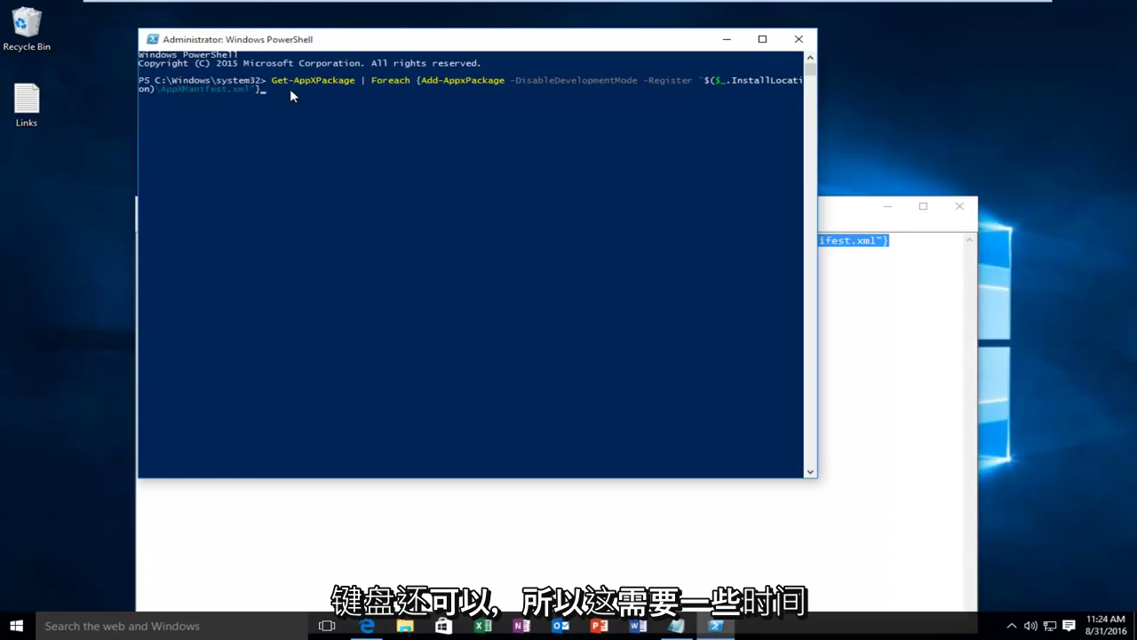
left_click(290, 89)
key("Return")
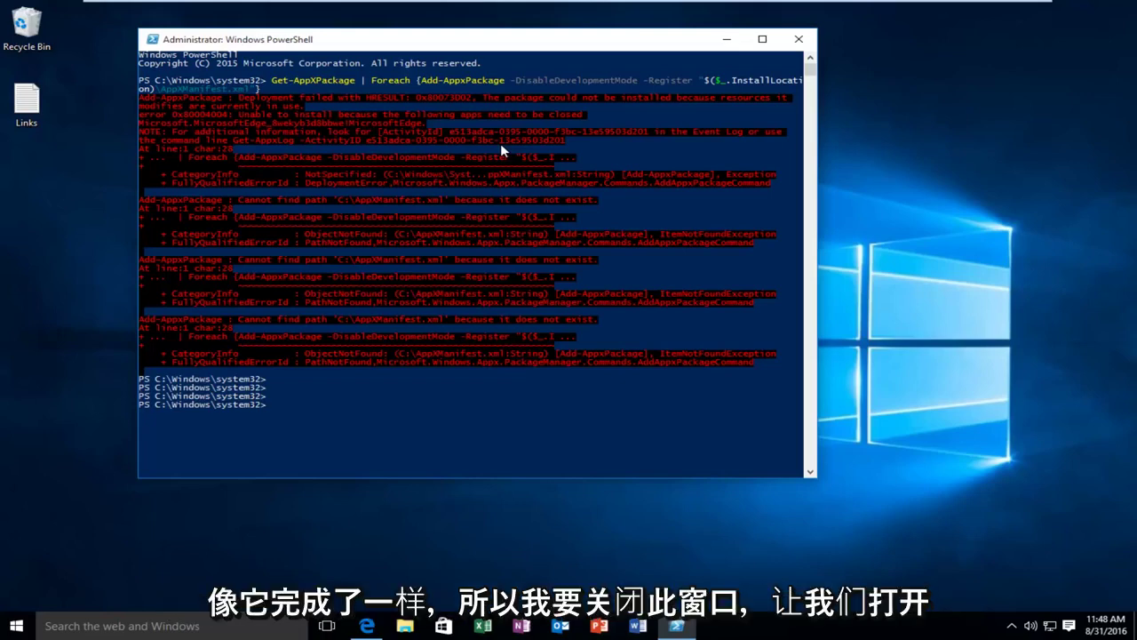
Close the PowerShell window and open the Windows Store to check that it works
left_click(796, 40)
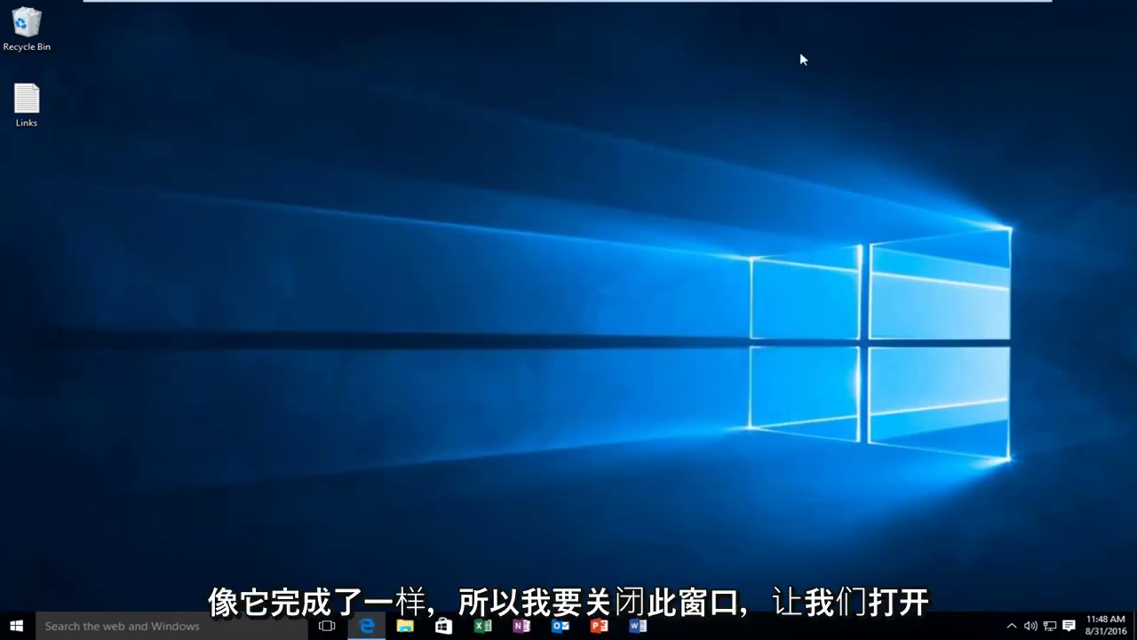
left_click(444, 626)
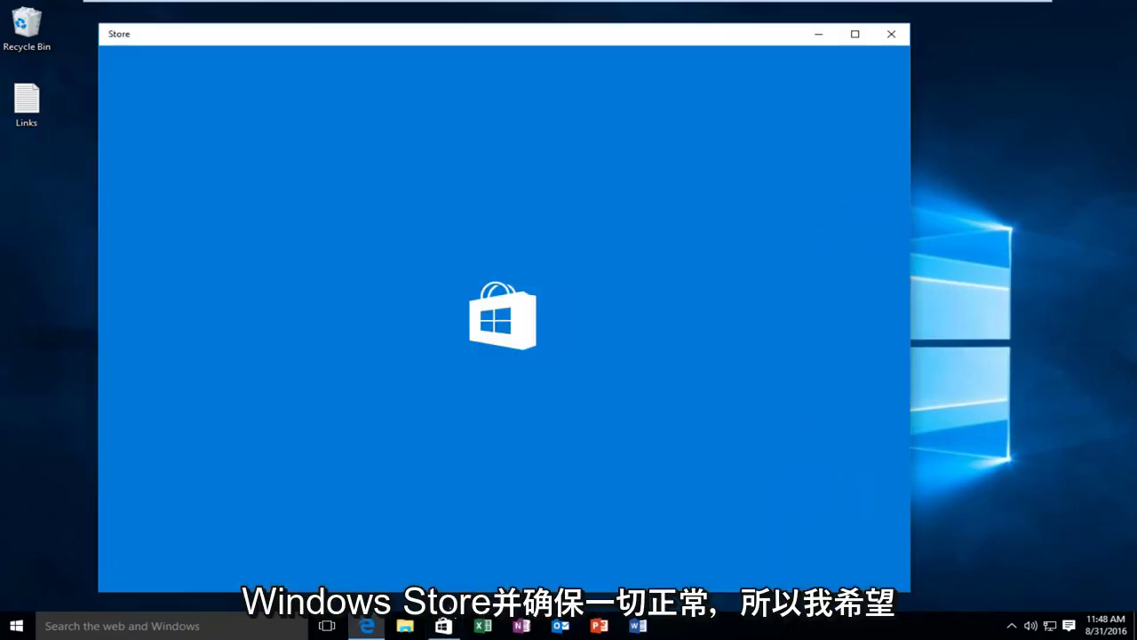